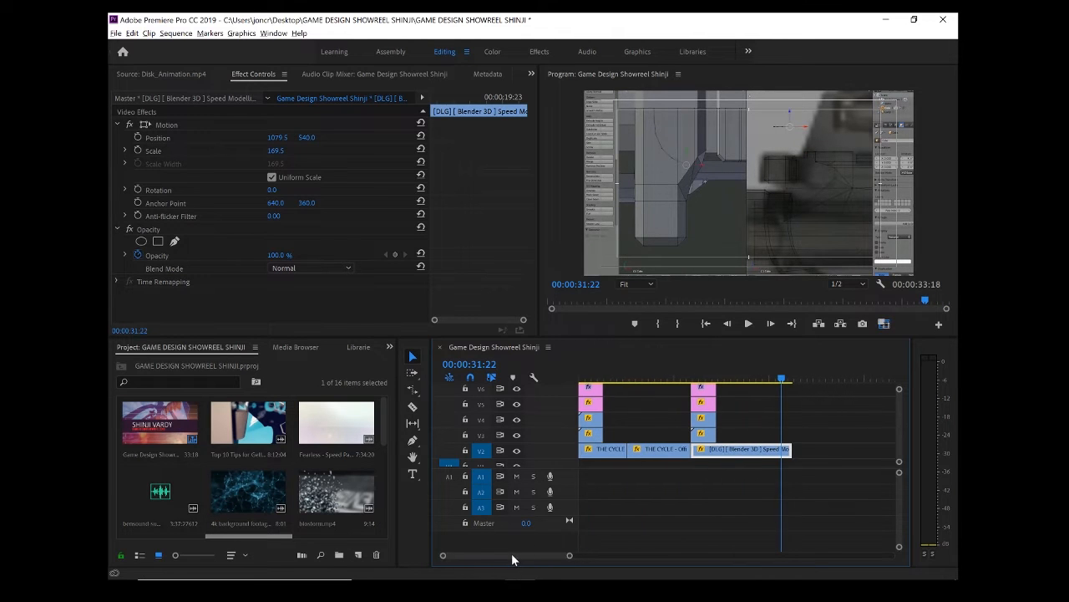
left_click_drag(383, 434, 381, 489)
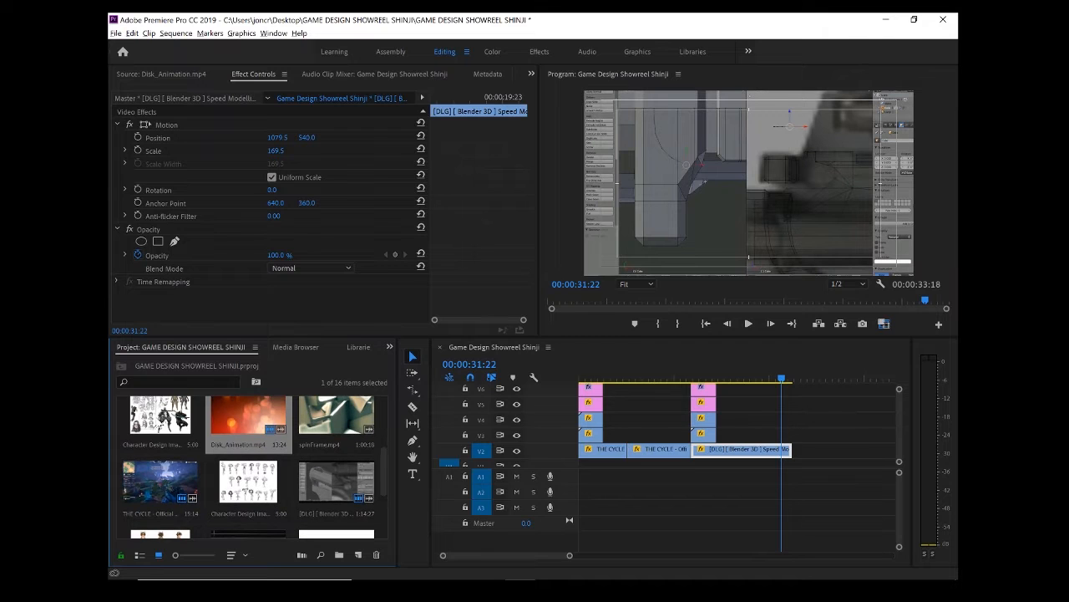
Step: Place Character Design Images 3.jpg on V2 right after the Blender clip and lengthen it
double_click(160, 416)
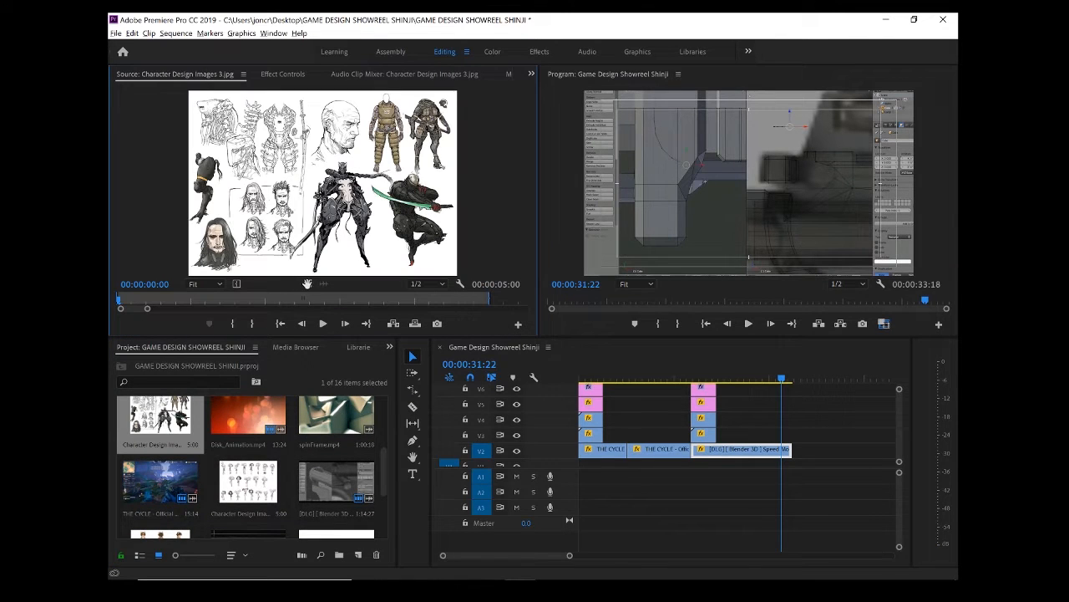
left_click_drag(322, 291, 807, 405)
left_click(807, 378)
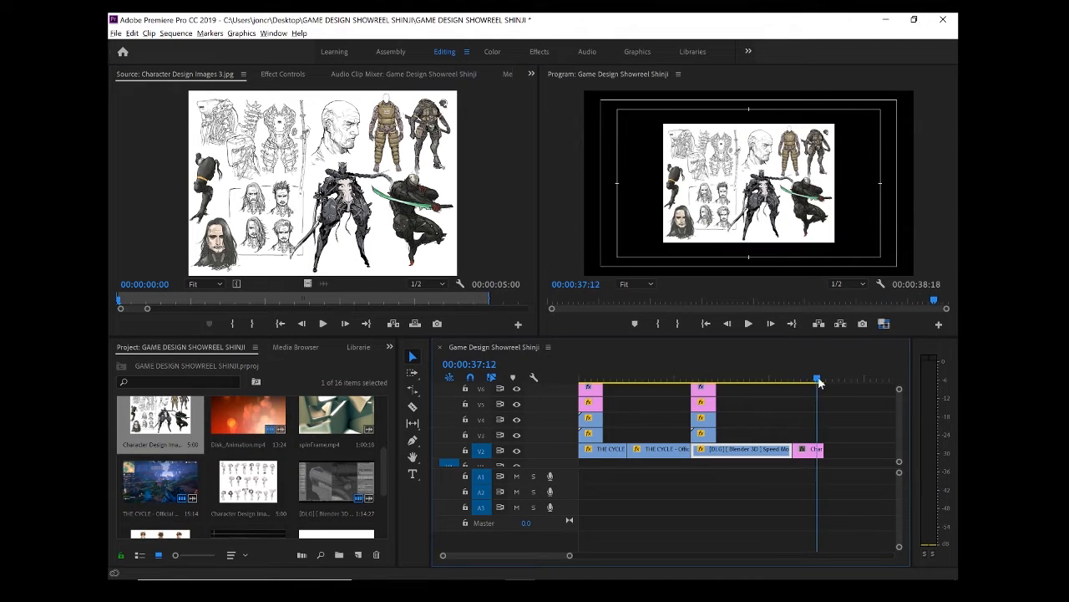
left_click_drag(823, 448, 834, 448)
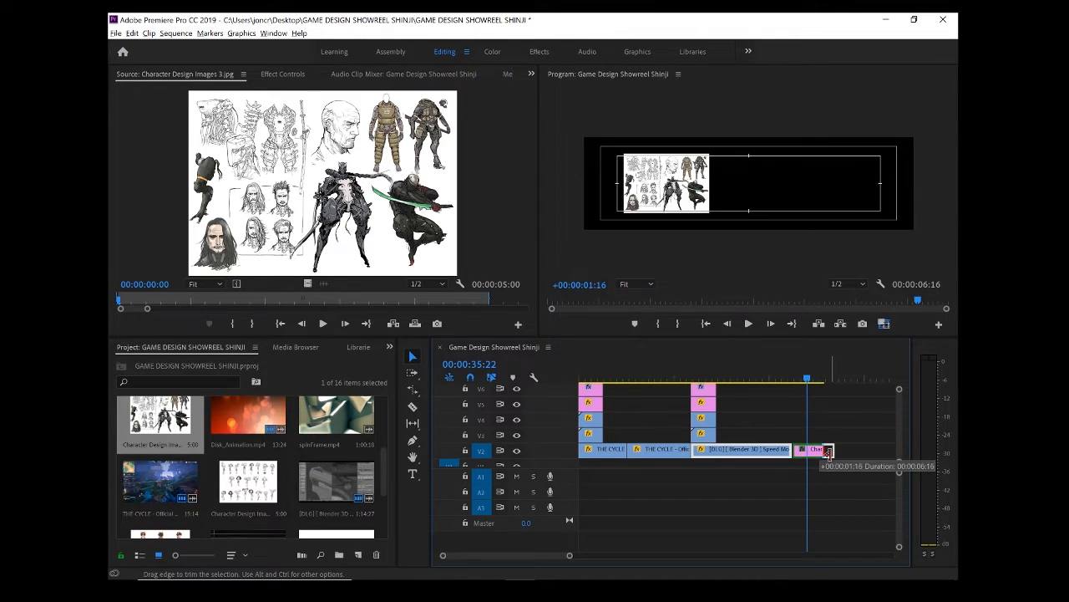
Step: Add the second character-design still after it on V2 and lengthen it too
double_click(249, 482)
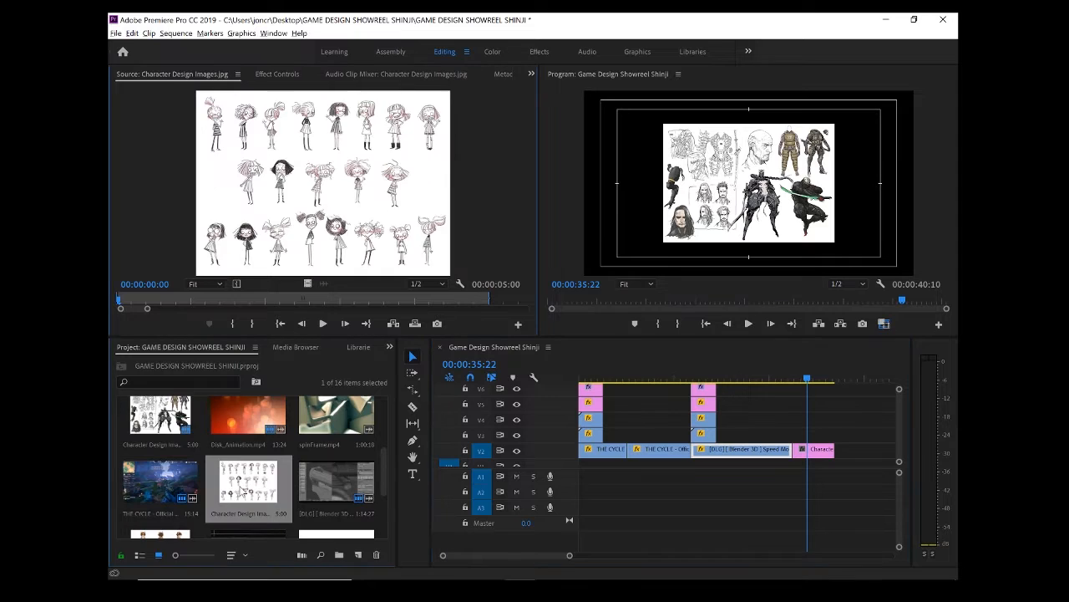
left_click_drag(766, 397, 815, 476)
scroll(548, 554, "down", 3)
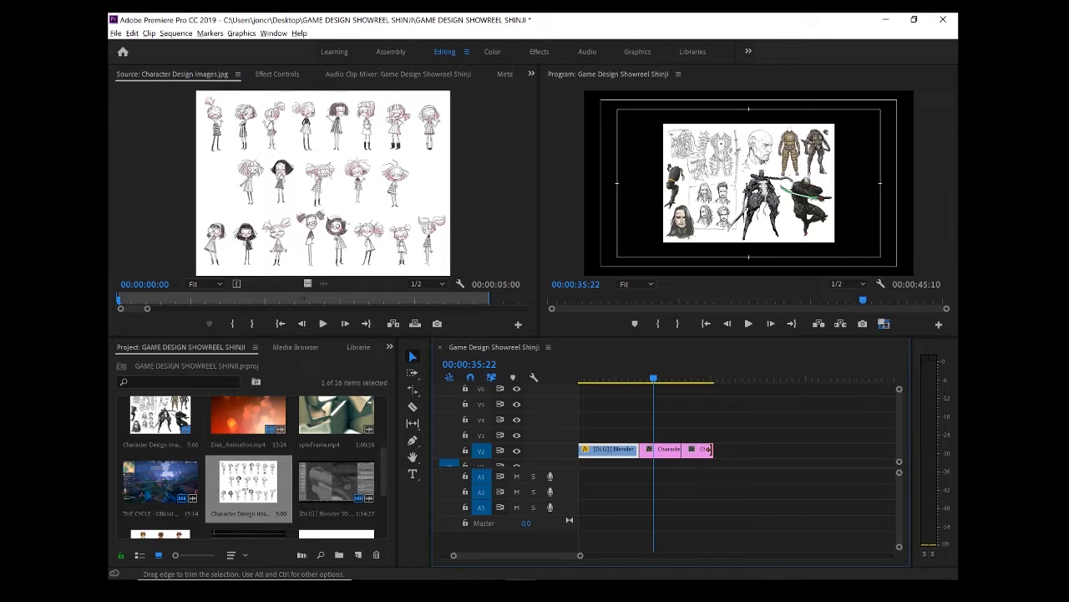
left_click_drag(721, 448, 727, 449)
Step: Play back the newly added stills from the end of the Blender clip, then return to the first still
left_click_drag(644, 380, 645, 383)
key("space")
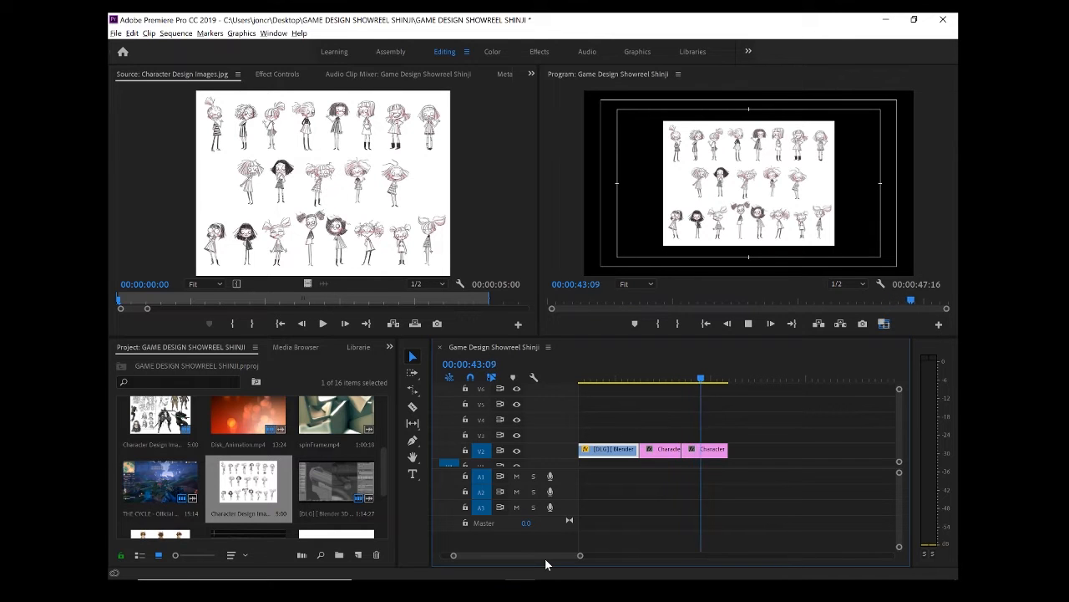
key("space")
mouse_move(681, 376)
left_mouse_down()
mouse_move(652, 380)
mouse_move(707, 385)
mouse_move(649, 385)
left_mouse_up()
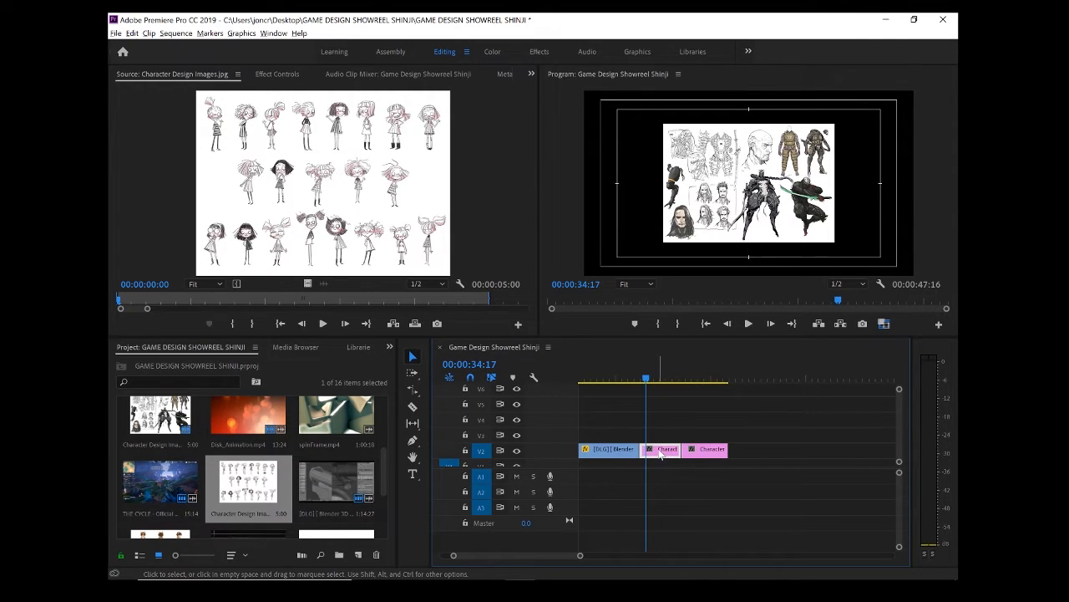
Step: Show Effect Controls for the first character-design still
left_click(268, 74)
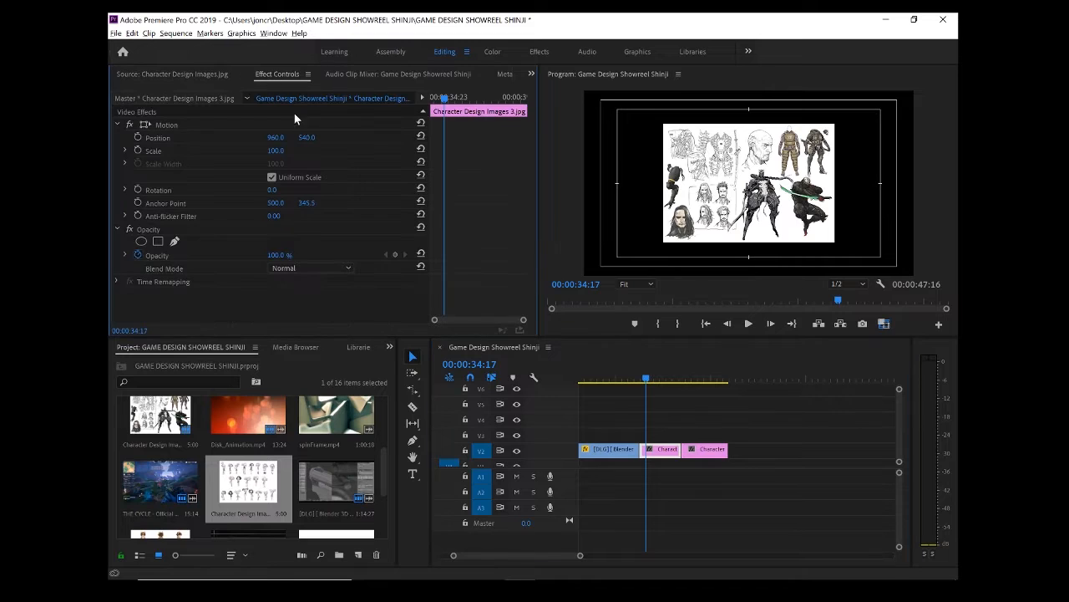
Step: Raise the first still's Scale to 257 so it fills the frame
left_click(151, 149)
left_click_drag(275, 150, 360, 150)
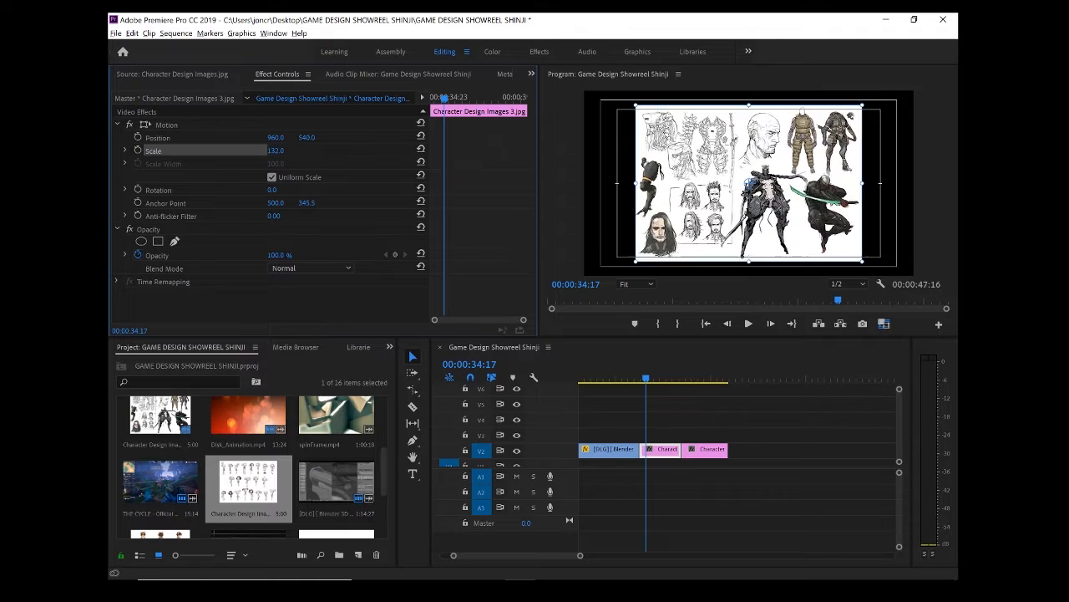
left_click_drag(276, 150, 323, 150)
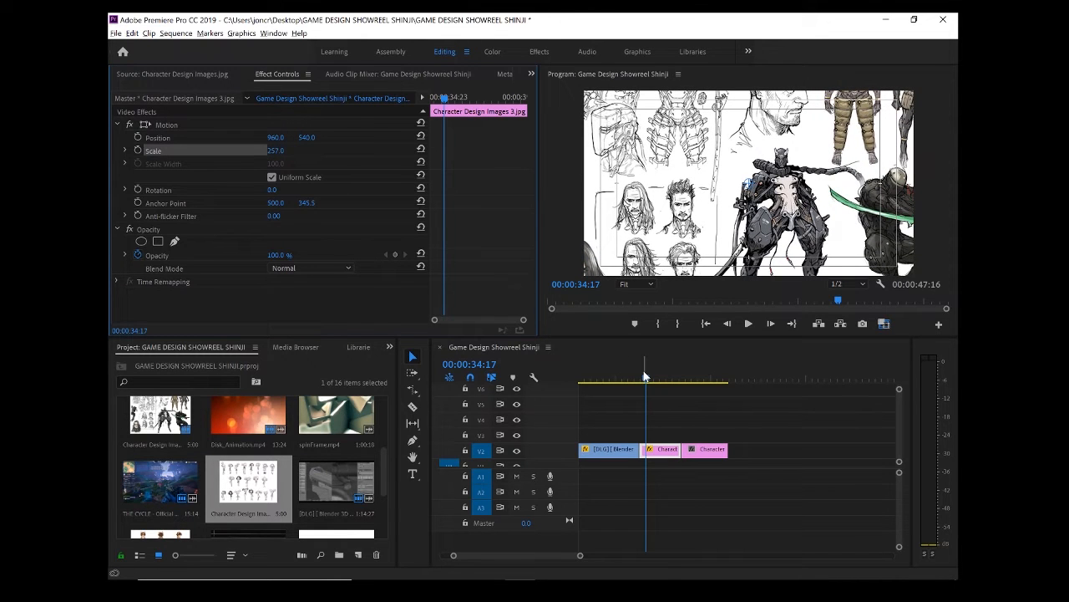
Step: Reposition the enlarged still in the Program monitor to frame the sketched faces and armored figure
left_click(143, 124)
left_click_drag(735, 184, 825, 200)
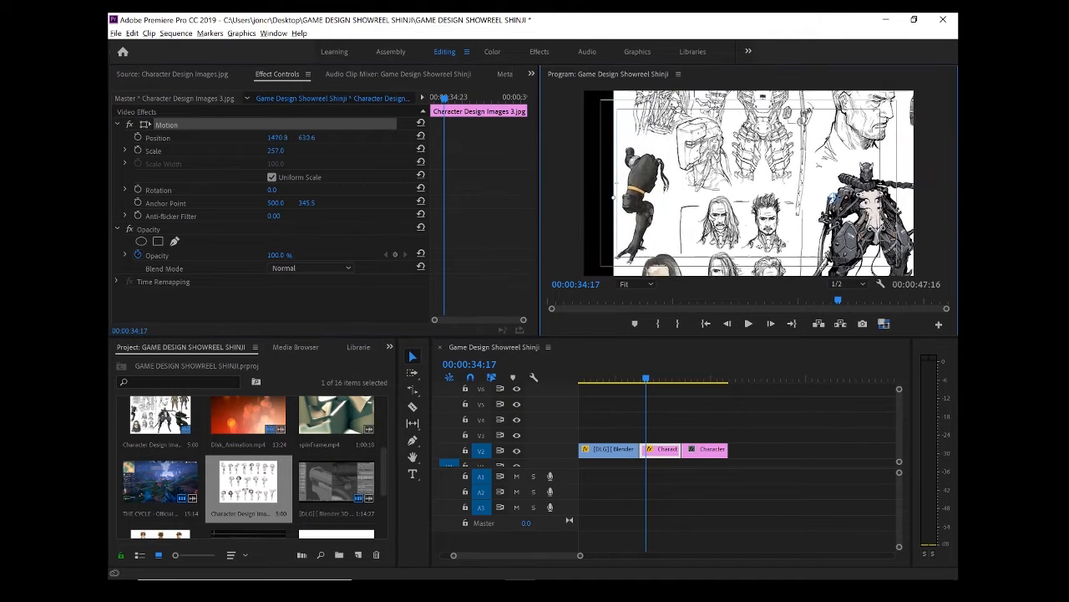
mouse_move(759, 243)
left_mouse_down()
mouse_move(742, 275)
mouse_move(684, 191)
left_mouse_up()
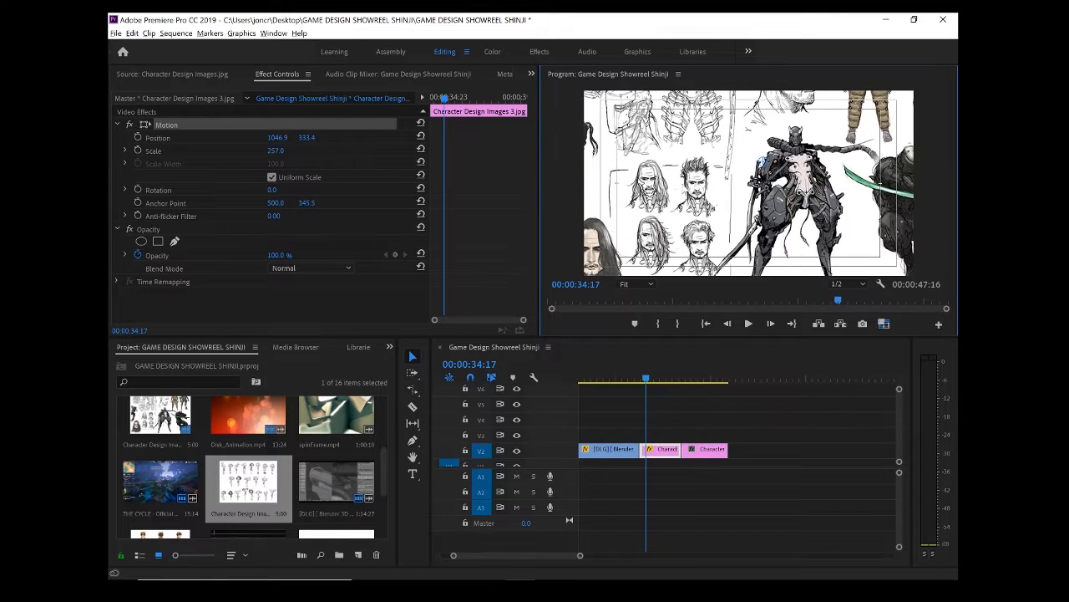
mouse_move(684, 191)
left_mouse_down()
mouse_move(613, 191)
mouse_move(671, 191)
left_mouse_up()
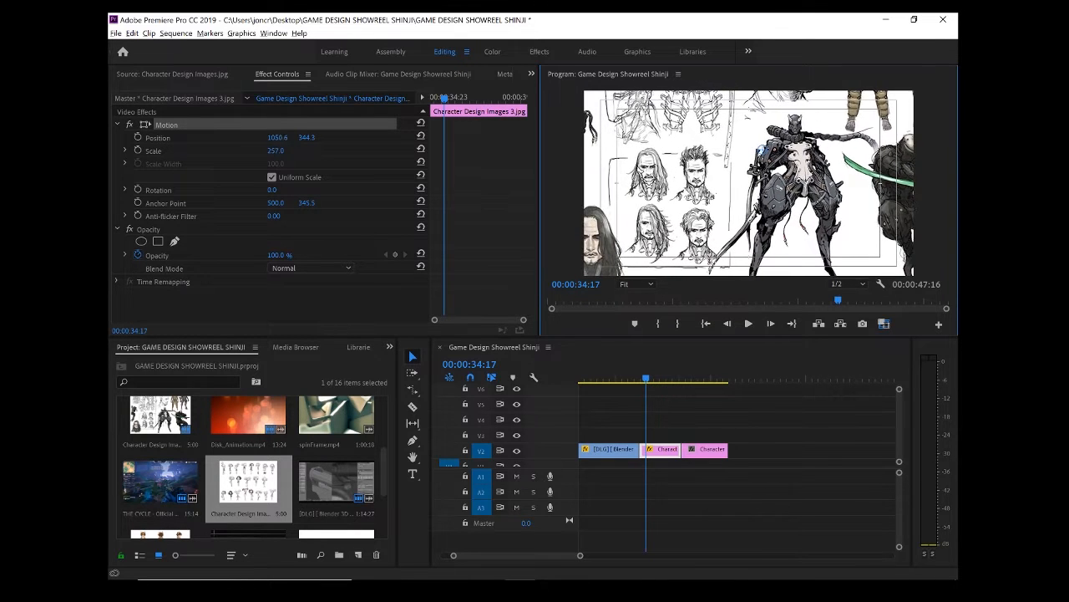
left_click_drag(756, 151, 790, 154)
mouse_move(706, 195)
left_mouse_down()
mouse_move(731, 195)
mouse_move(714, 196)
left_mouse_up()
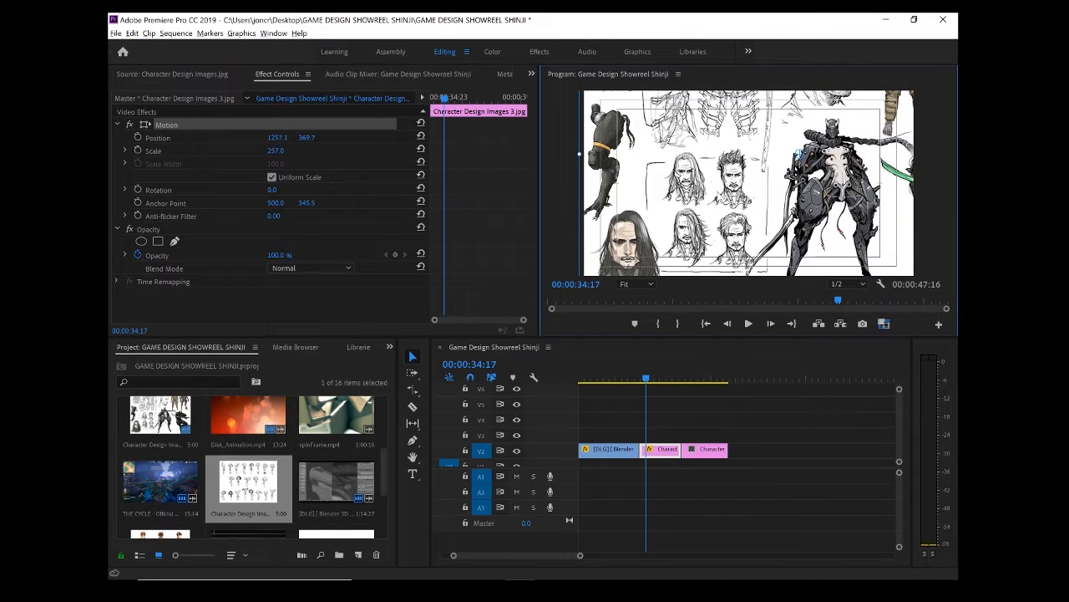
Step: Preview the still in playback, then park the playhead at the start of the clip
left_click(671, 389)
key("space")
left_click(646, 379)
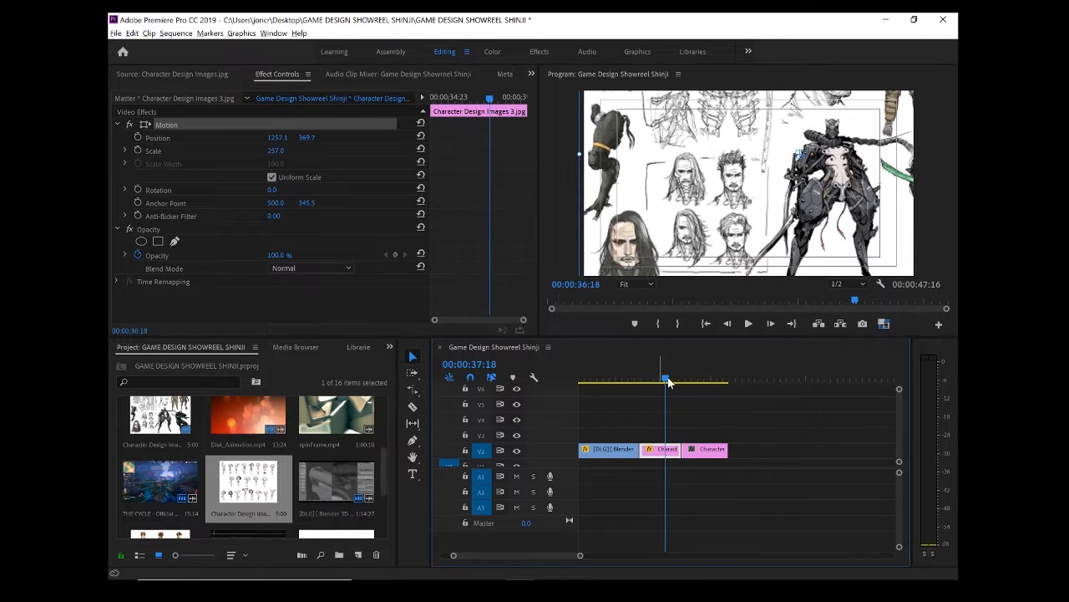
left_click_drag(671, 381, 641, 381)
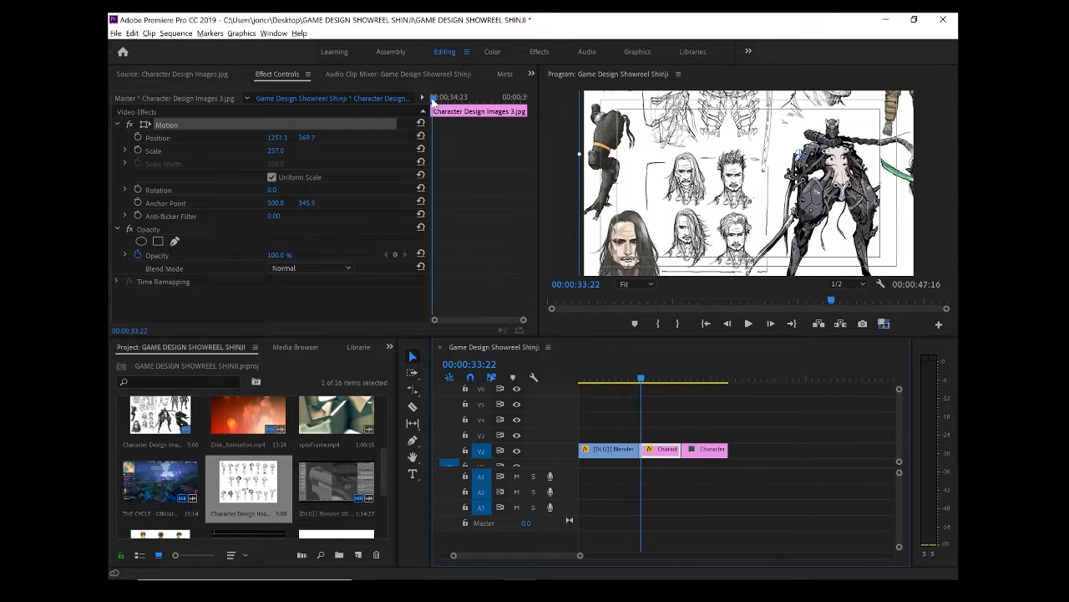
mouse_move(432, 99)
left_mouse_down()
mouse_move(525, 110)
mouse_move(425, 109)
left_mouse_up()
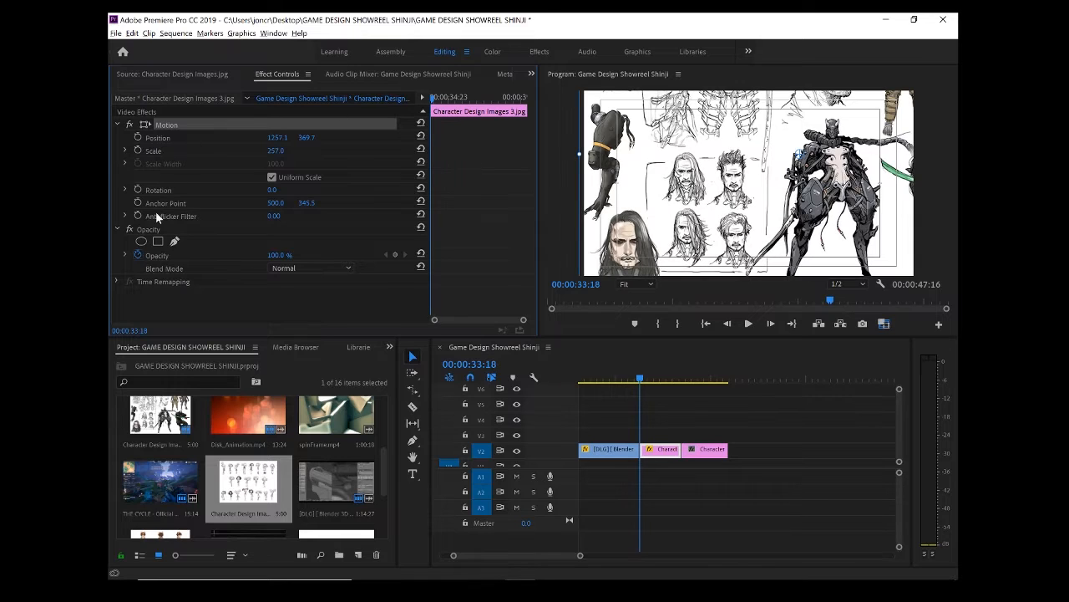
Step: Enable Scale and Position keyframing to capture the close-up framing at the clip start
left_click(137, 149)
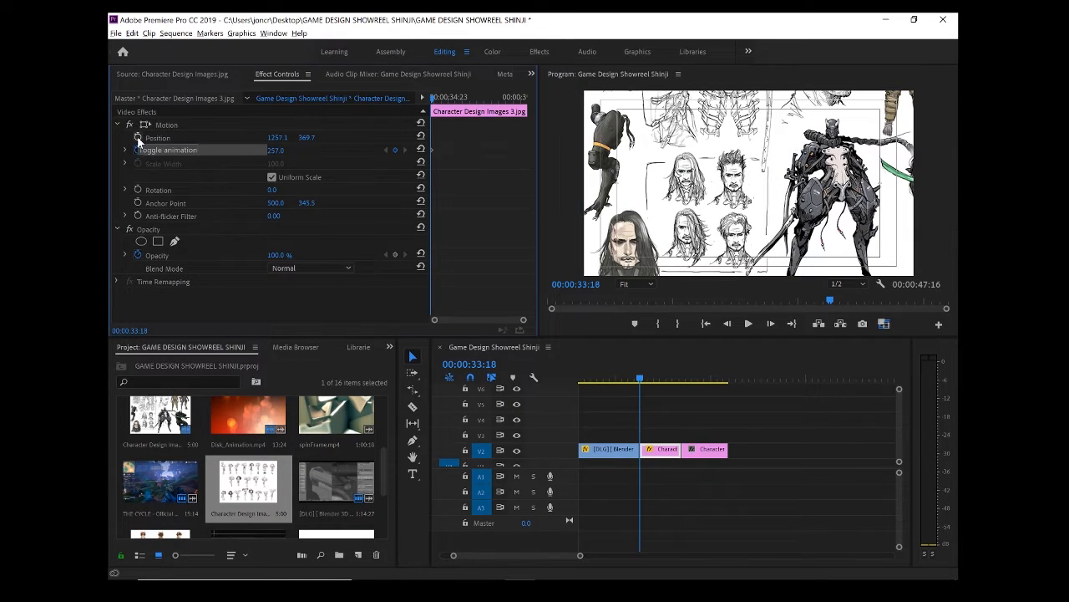
left_click(137, 137)
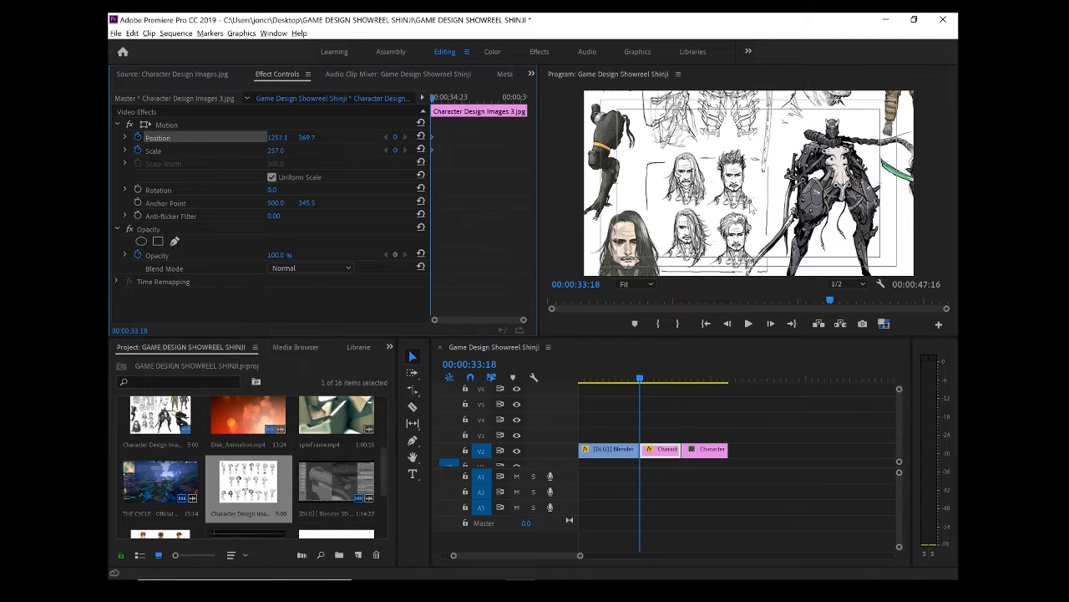
Step: At the clip's end, slide the still left and enlarge it slightly as ending keyframes
left_click_drag(436, 101, 526, 117)
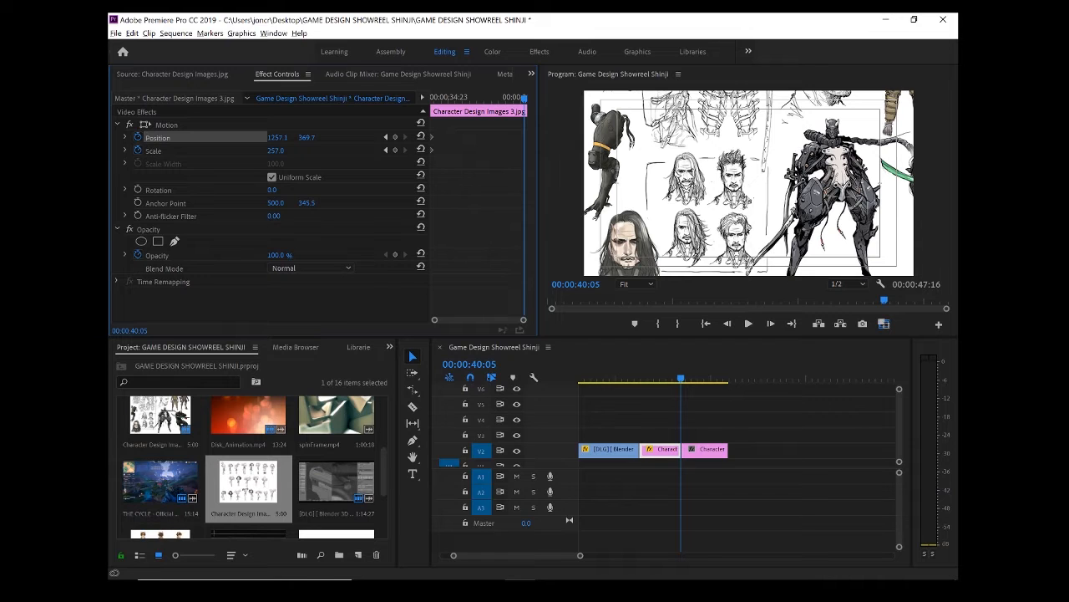
left_click(165, 125)
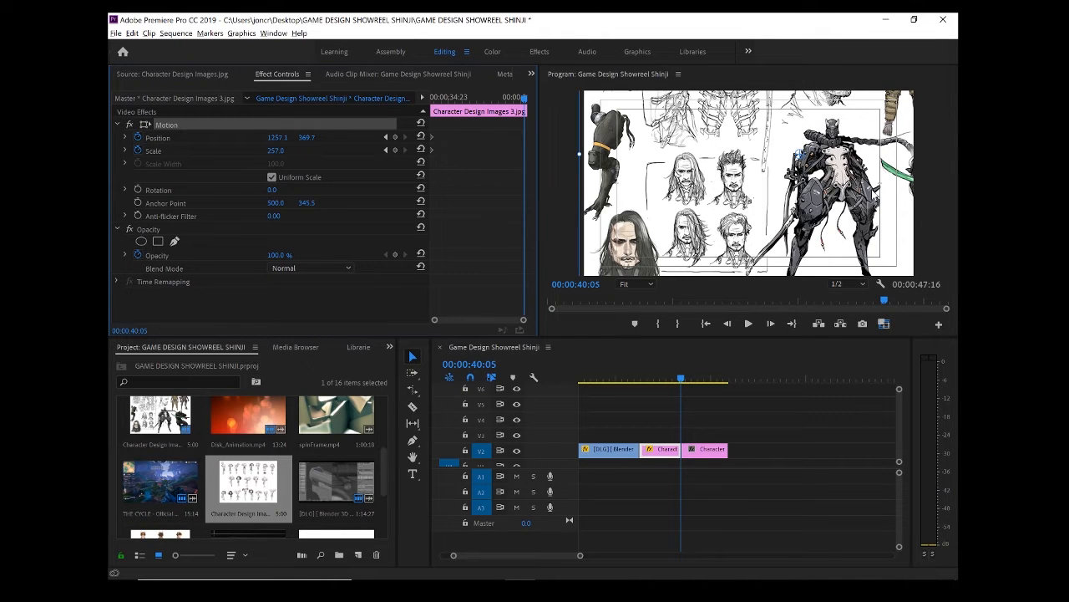
left_click_drag(802, 184, 695, 184)
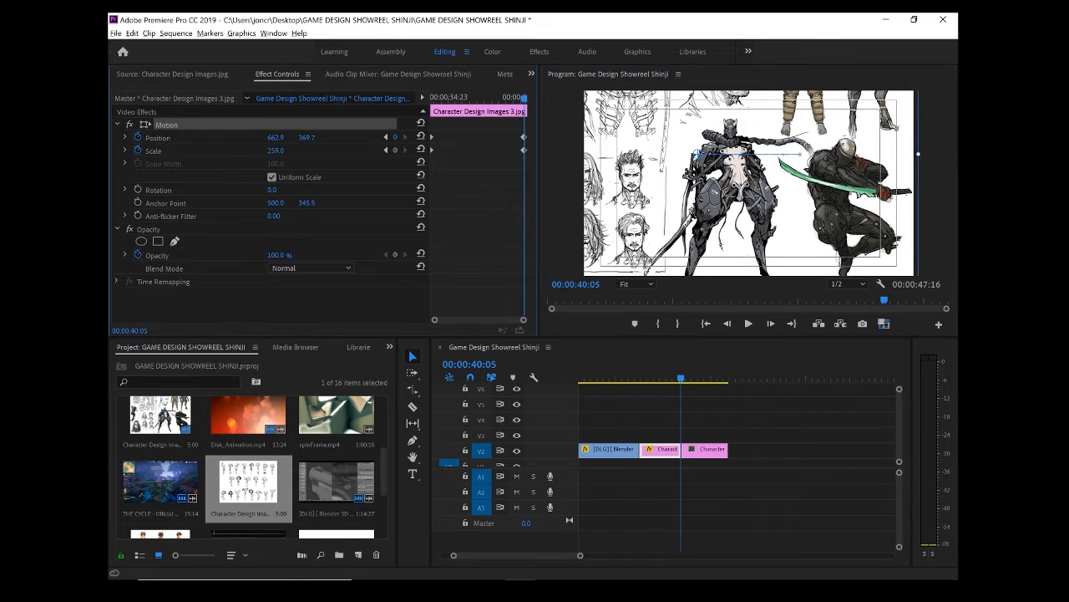
left_click_drag(280, 153, 301, 164)
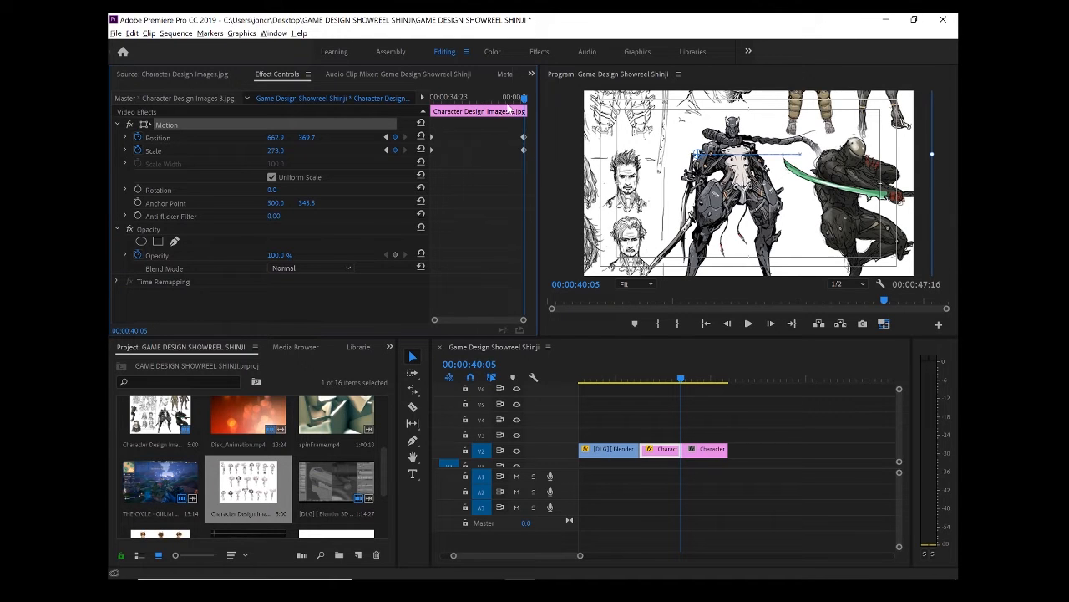
Step: Scrub through the animation, then play back the animated stills from the Blender clip's end
left_click_drag(527, 101, 472, 109)
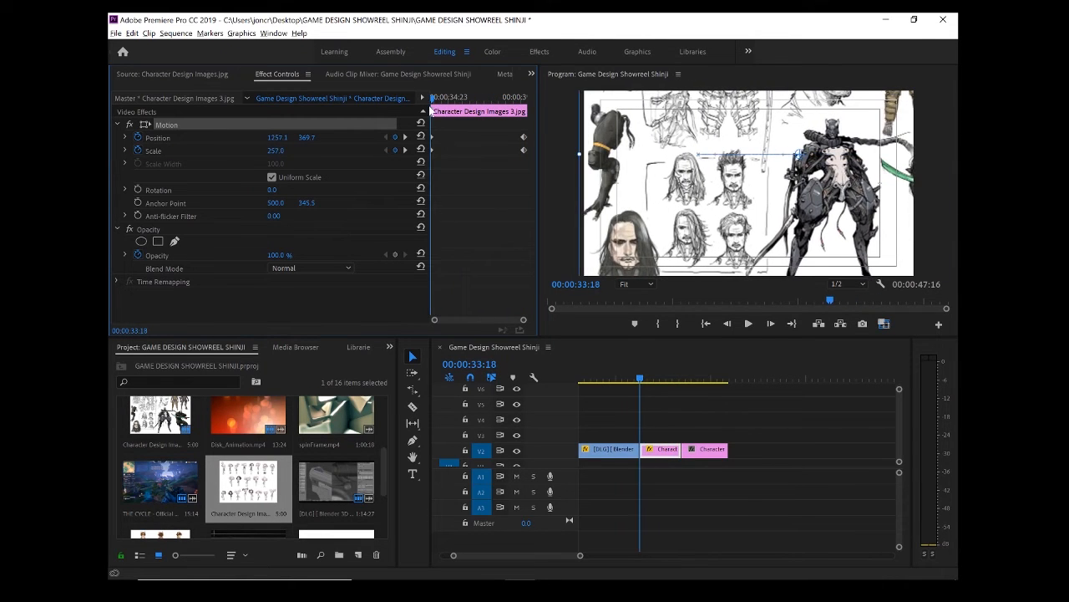
mouse_move(472, 110)
left_mouse_down()
mouse_move(479, 116)
mouse_move(431, 114)
mouse_move(522, 99)
left_mouse_up()
left_click(300, 147)
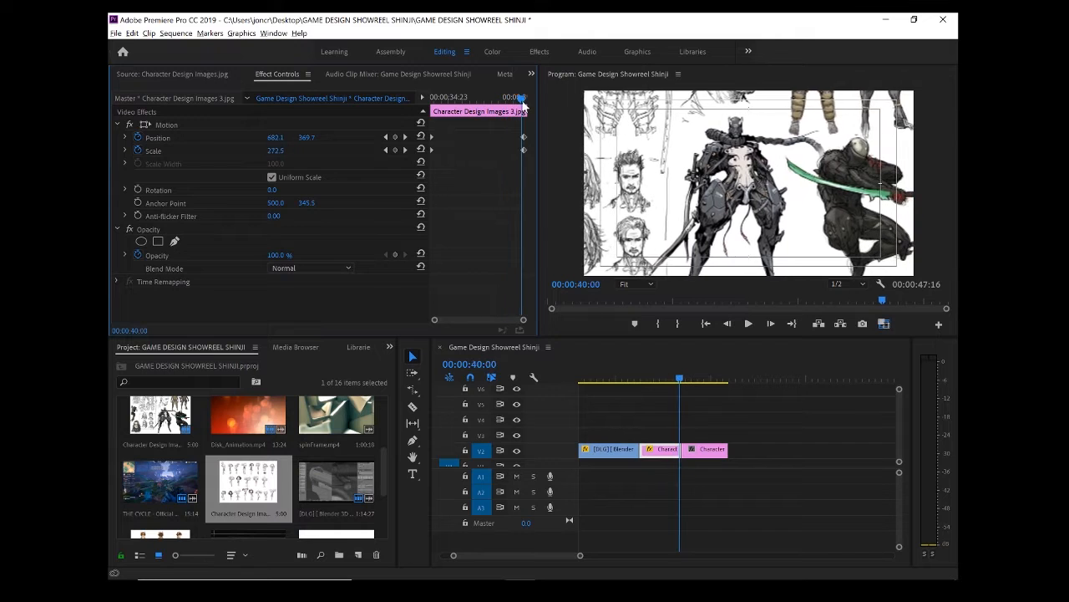
left_click_drag(647, 380, 626, 379)
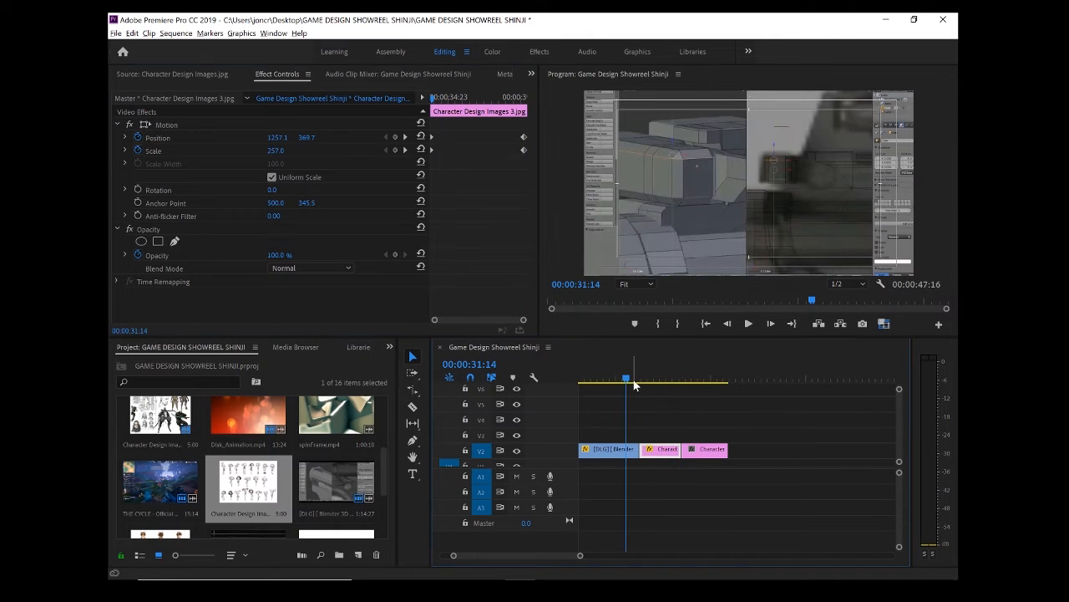
key("space")
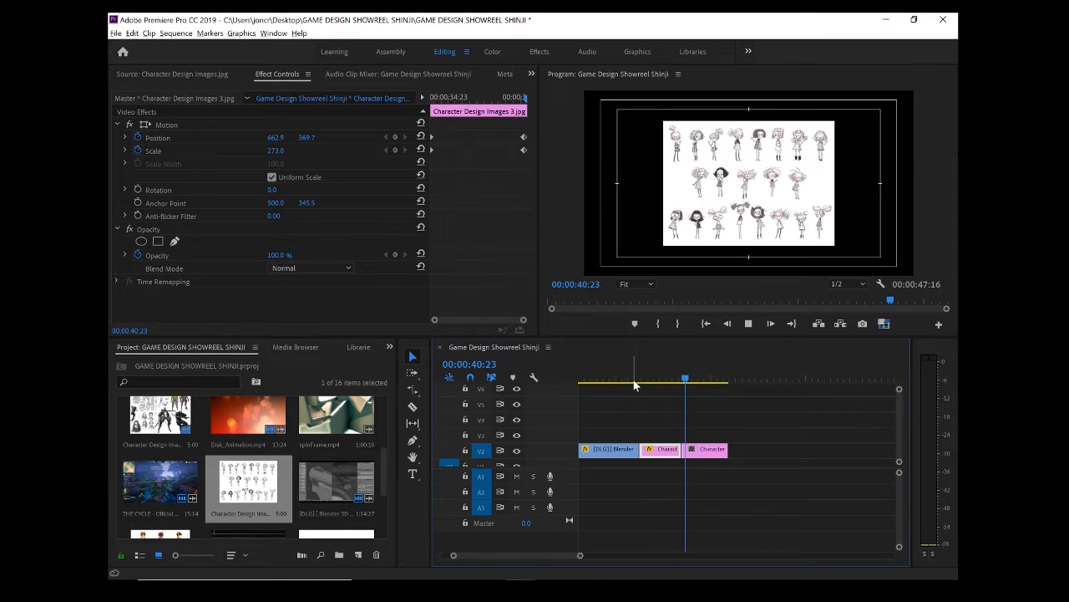
key("space")
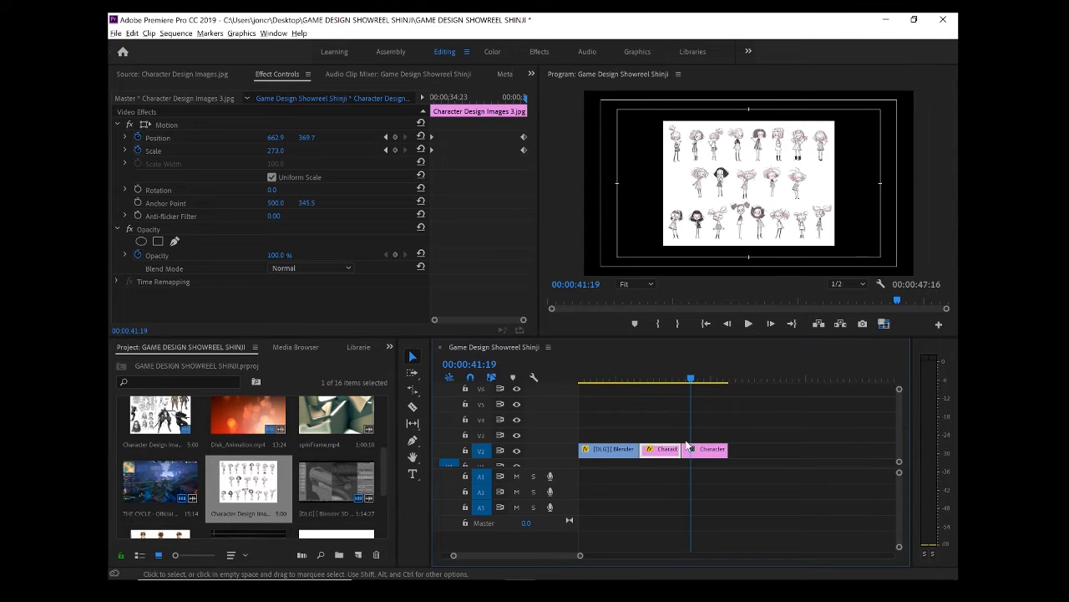
Step: At the last still's start, keyframe Position and Scale at 250% with the sketch shifted to the upper right
left_click(709, 456)
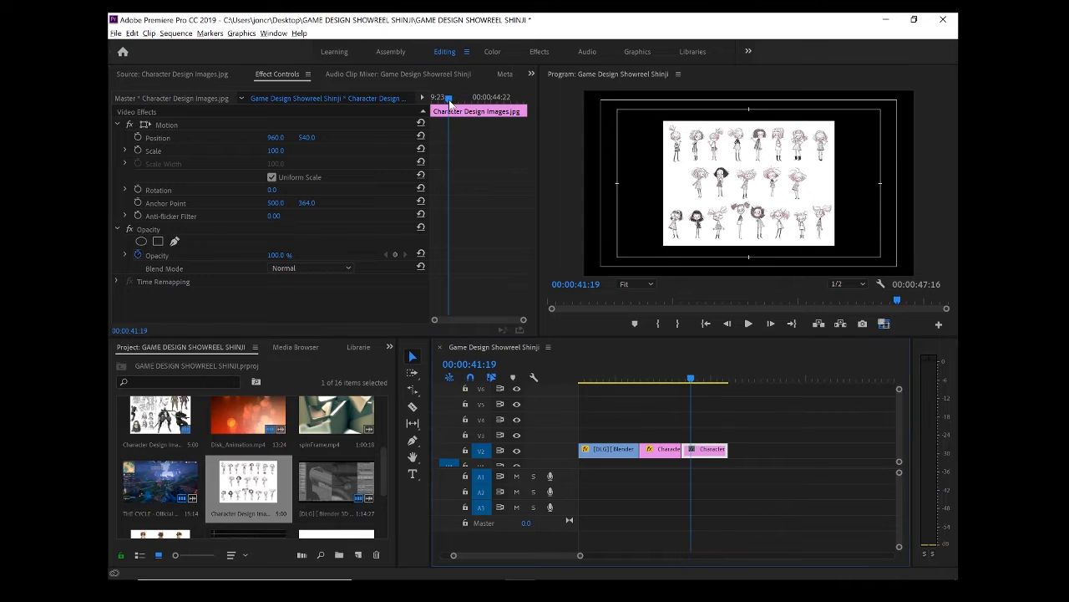
mouse_move(449, 102)
left_mouse_down()
mouse_move(469, 102)
mouse_move(427, 105)
left_mouse_up()
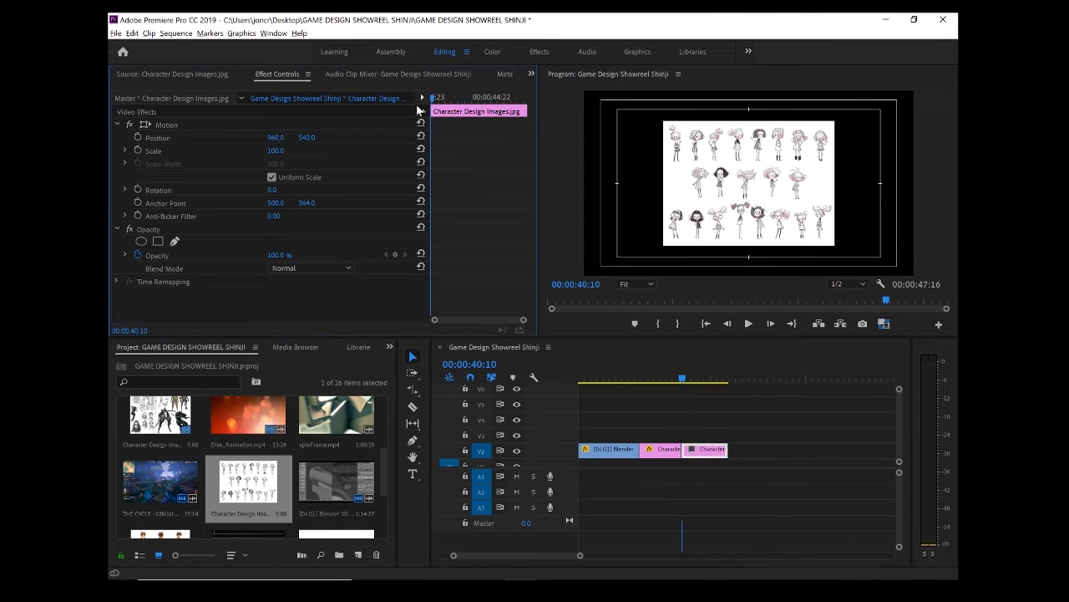
left_click(137, 137)
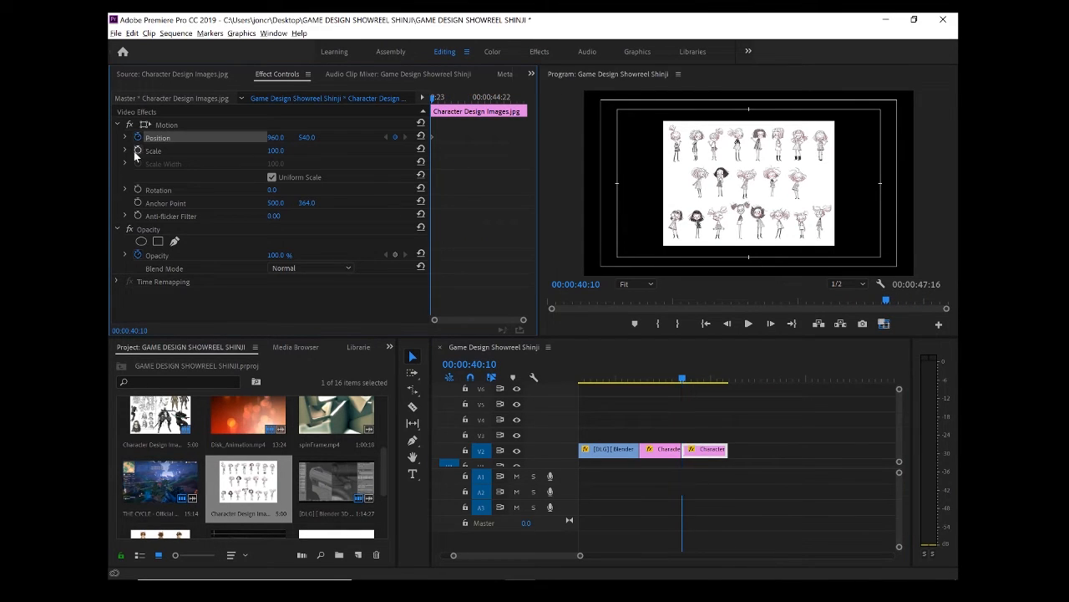
left_click(137, 149)
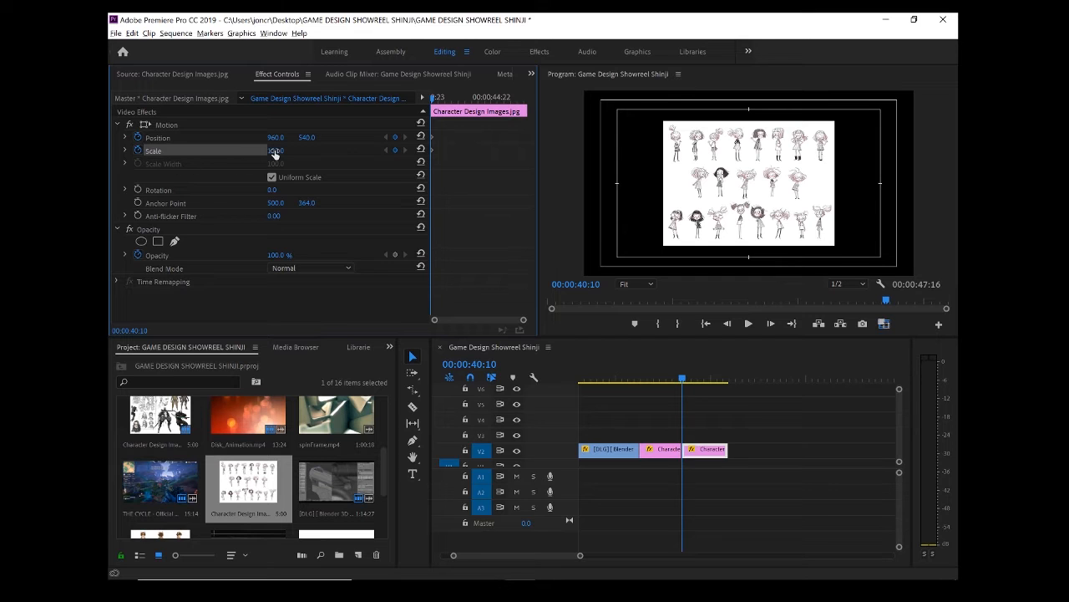
left_click_drag(275, 150, 378, 150)
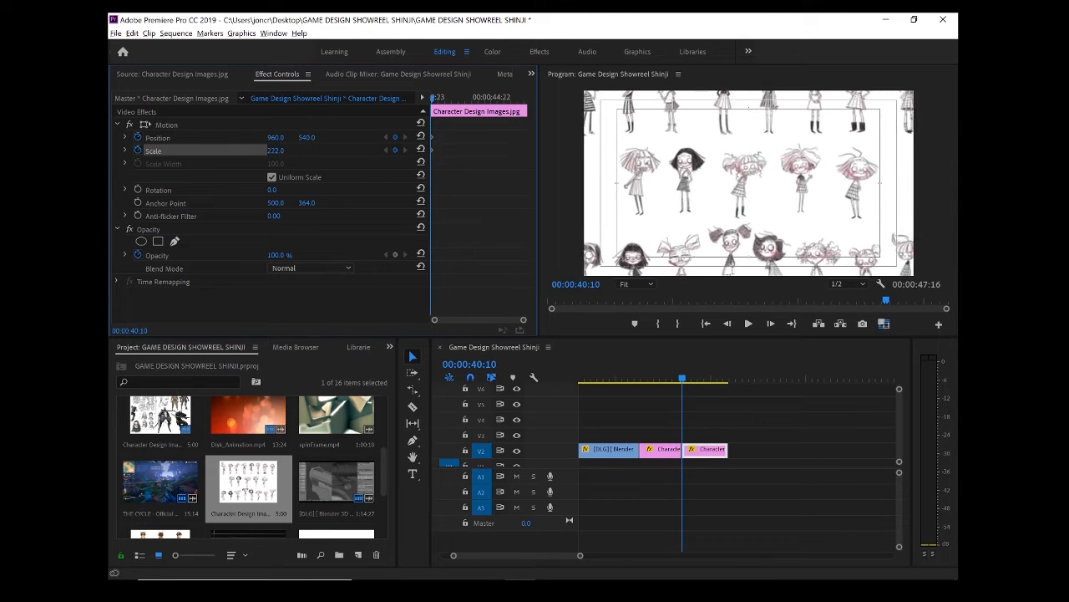
left_click_drag(275, 151, 301, 163)
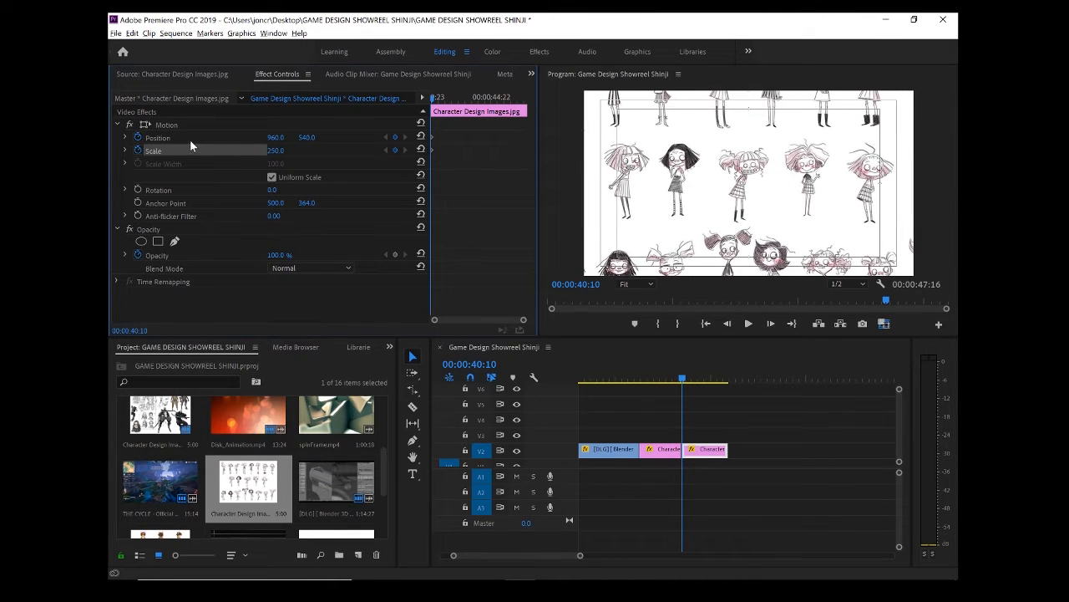
left_click(147, 124)
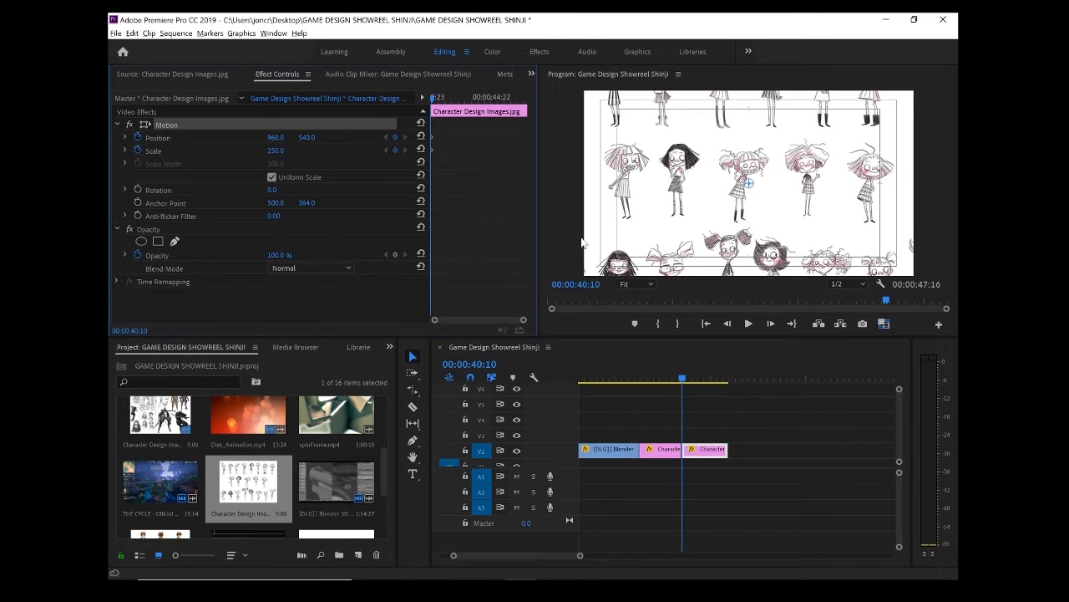
mouse_move(633, 249)
left_mouse_down()
mouse_move(675, 181)
mouse_move(668, 201)
left_mouse_up()
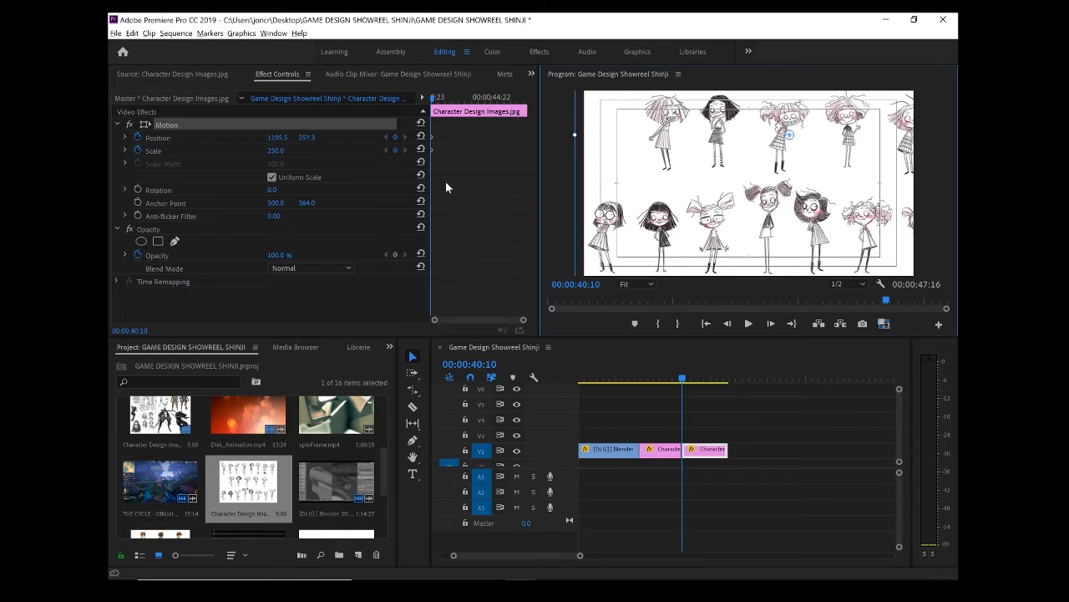
Step: At the still's last frame, move it left and down for the ending position keyframe
left_click_drag(438, 102, 457, 108)
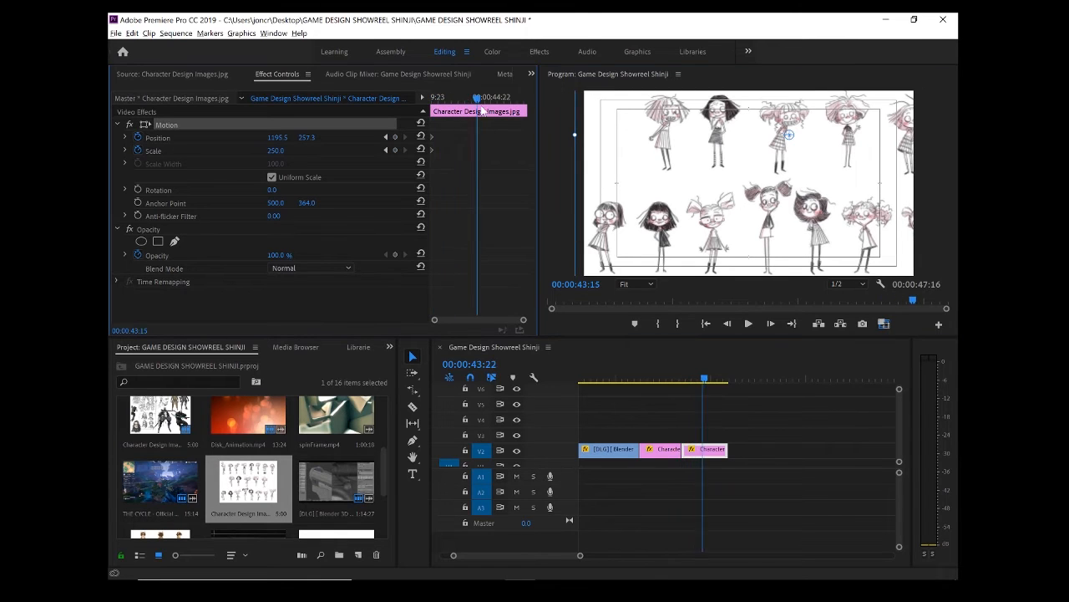
left_click_drag(485, 110, 511, 113)
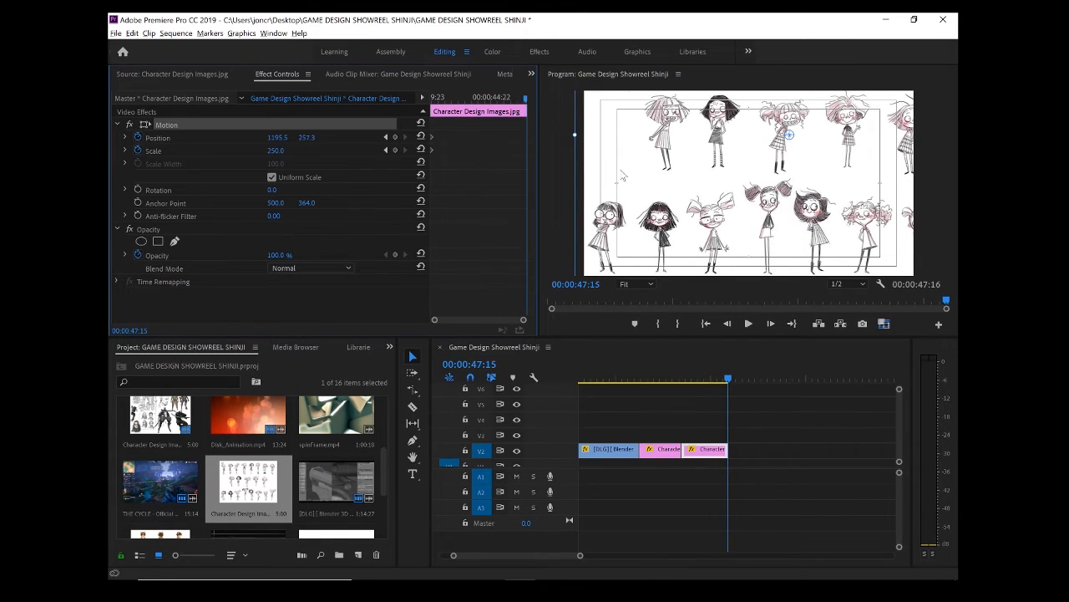
left_click_drag(879, 134, 798, 214)
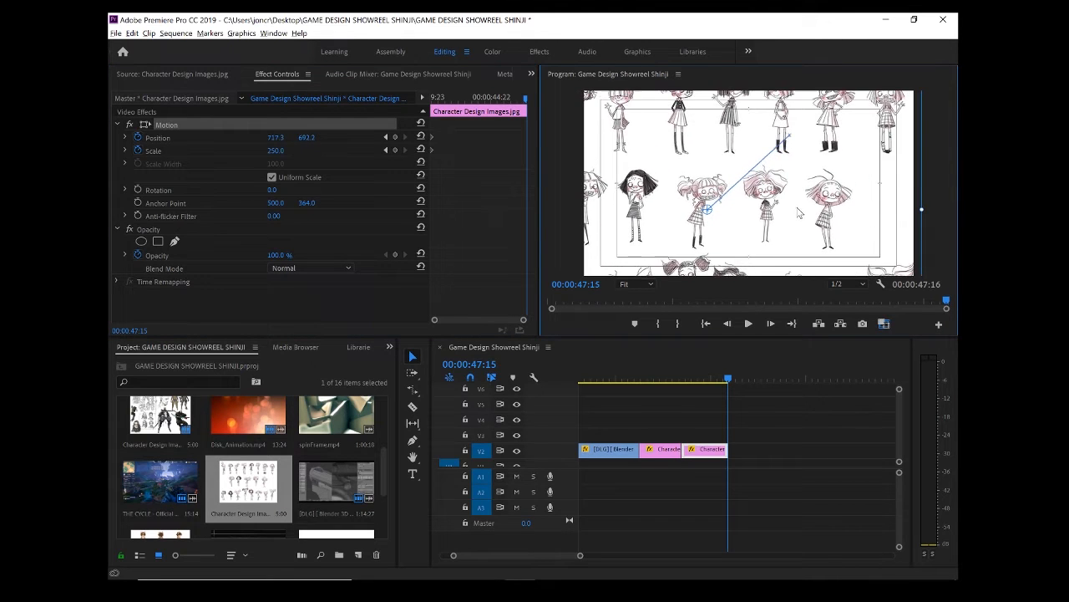
left_click_drag(855, 149, 851, 186)
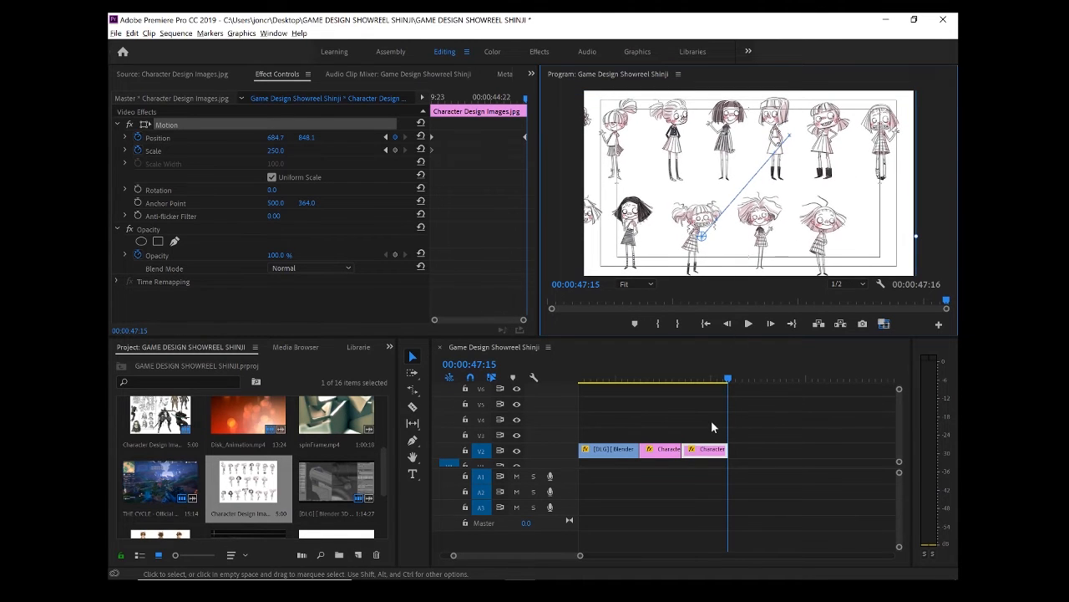
Step: Play the sequence back from the Blender clip to review the animated stills
mouse_move(728, 379)
left_mouse_down()
mouse_move(650, 380)
mouse_move(633, 399)
left_mouse_up()
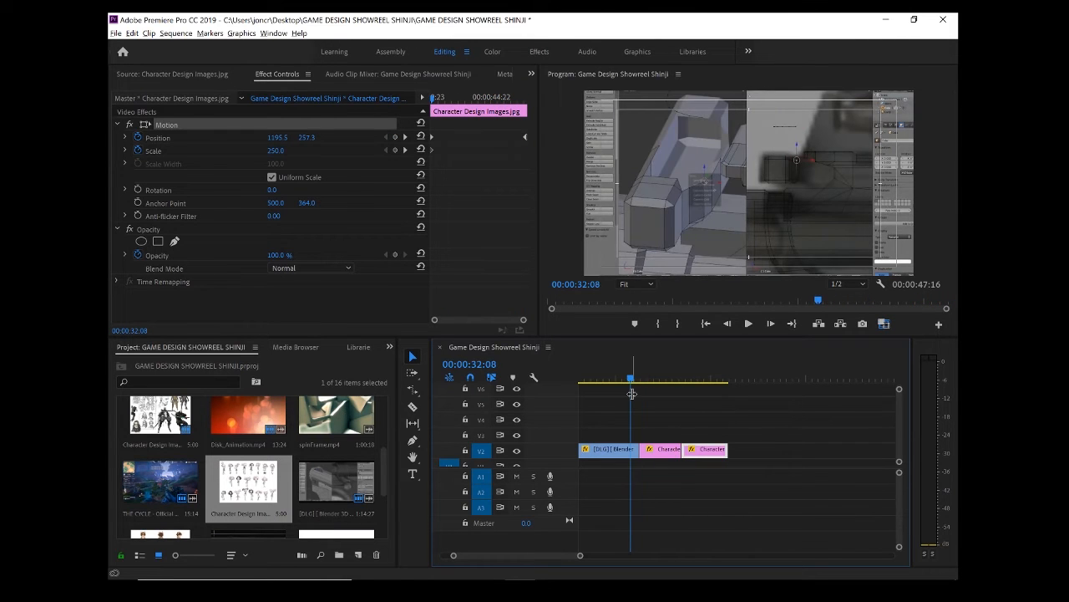
key("space")
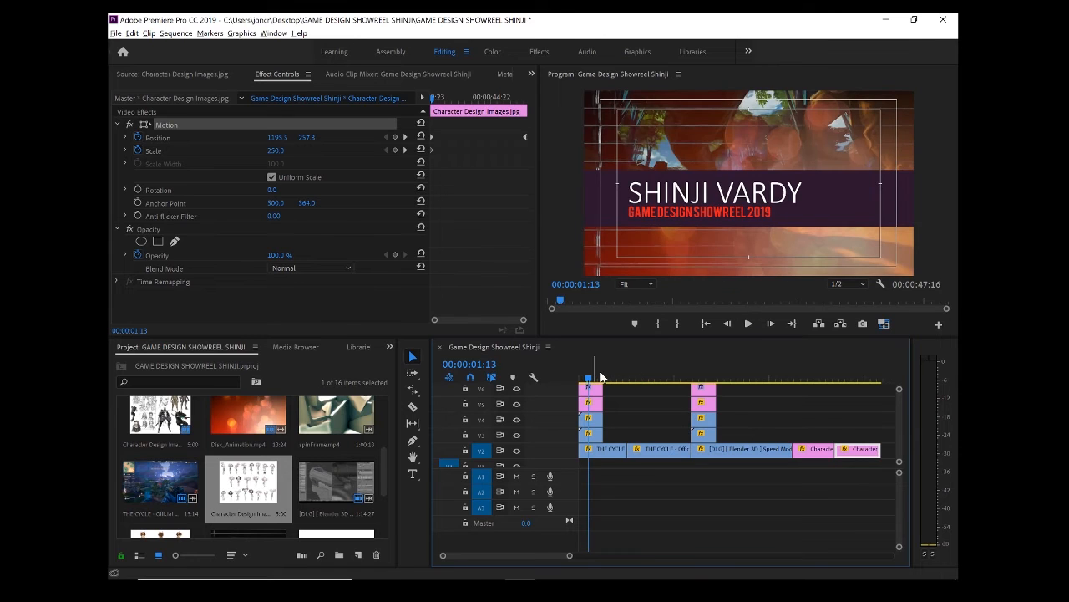
left_click_drag(634, 379, 807, 380)
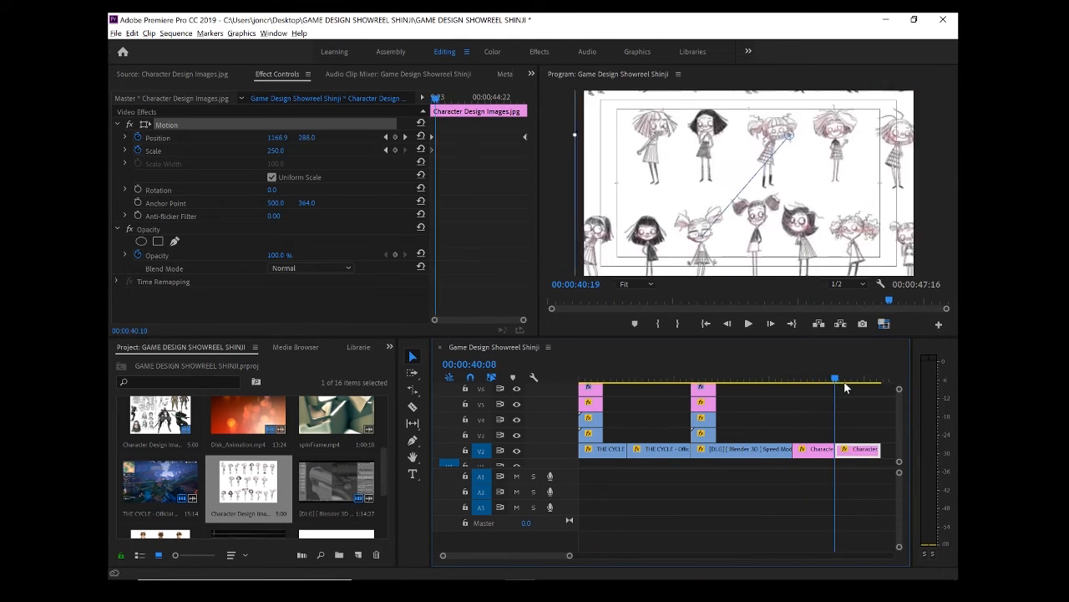
mouse_move(807, 381)
left_mouse_down()
mouse_move(850, 380)
mouse_move(795, 392)
left_mouse_up()
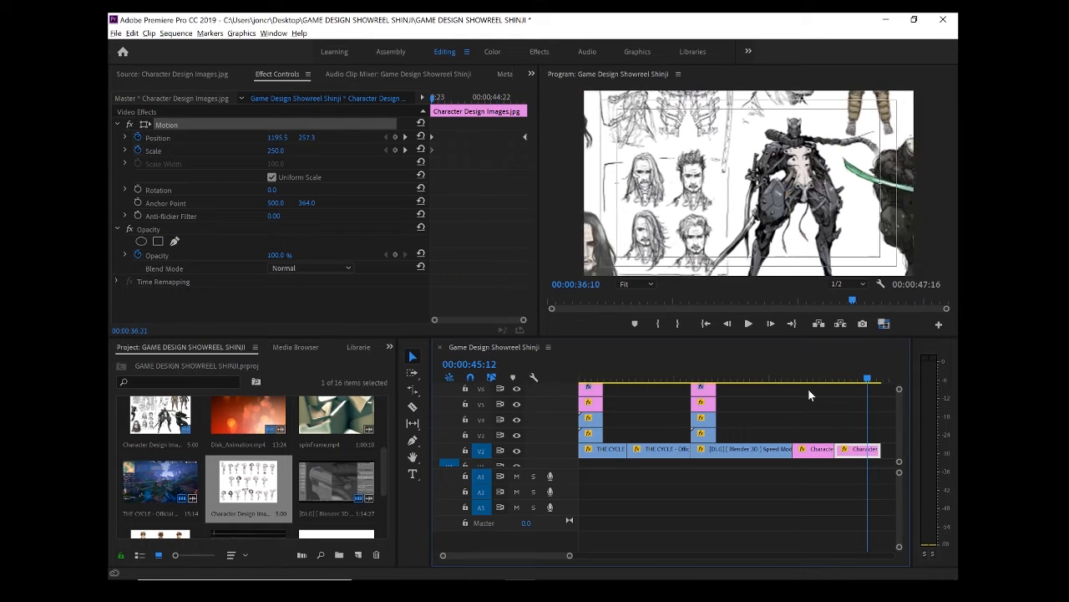
mouse_move(794, 393)
left_mouse_down()
mouse_move(861, 385)
mouse_move(800, 387)
left_mouse_up()
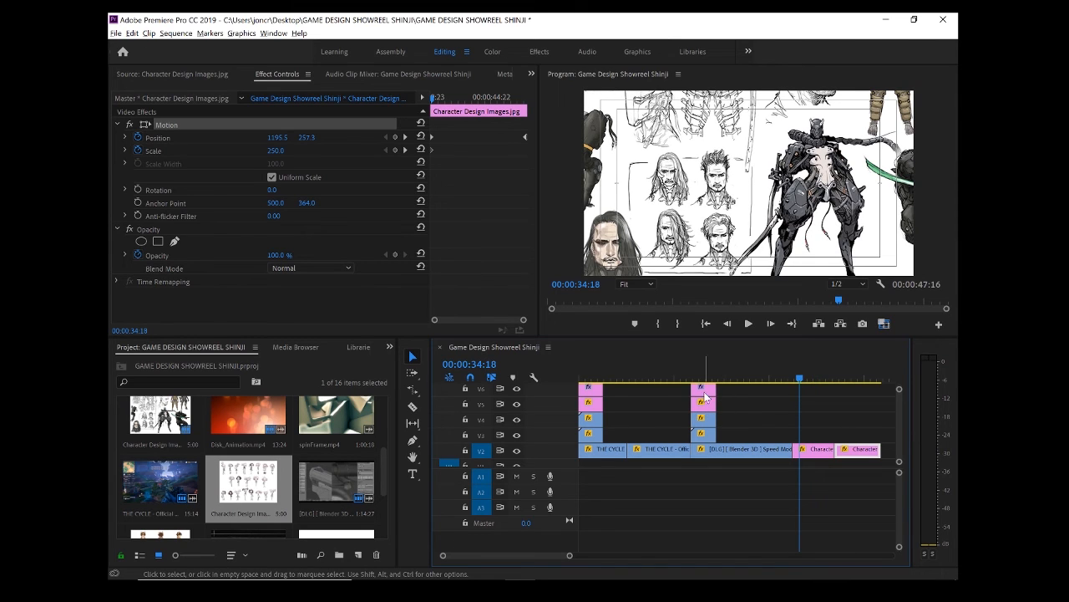
Step: Undo an accidental move of the top title graphic, trim its end earlier, and scrub back to the character still
left_click_drag(705, 394, 711, 431)
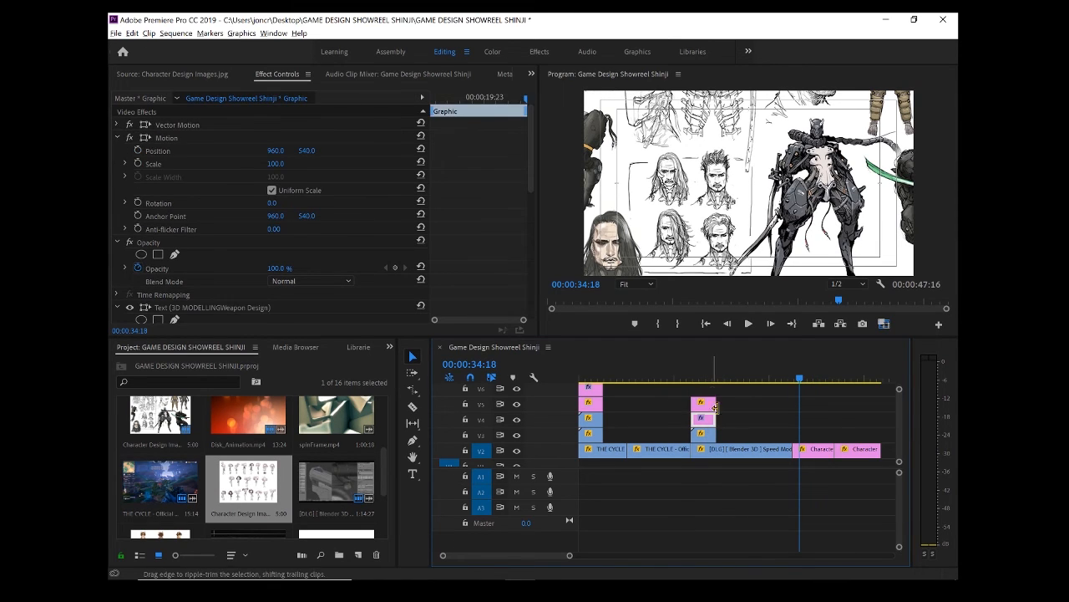
key("ctrl+z")
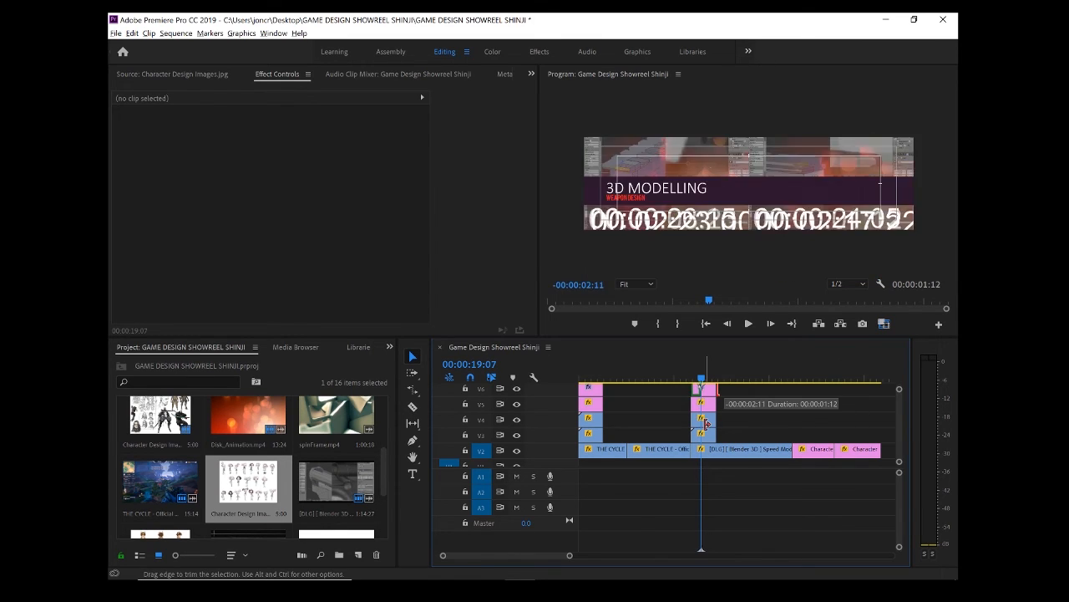
left_click_drag(716, 389, 701, 388)
mouse_move(815, 377)
left_mouse_down()
mouse_move(844, 380)
mouse_move(807, 386)
mouse_move(818, 377)
left_mouse_up()
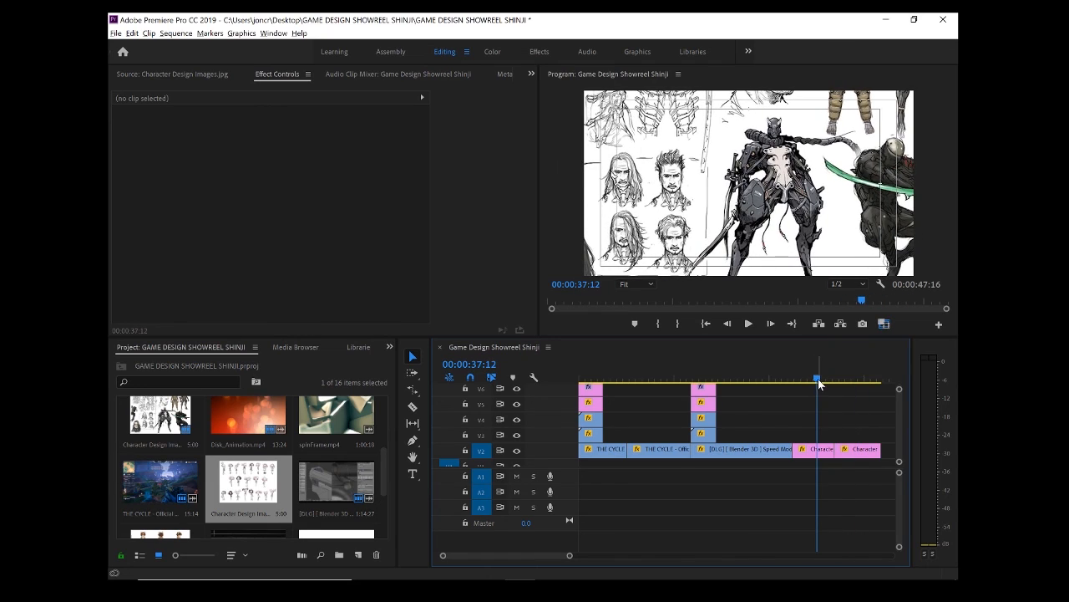